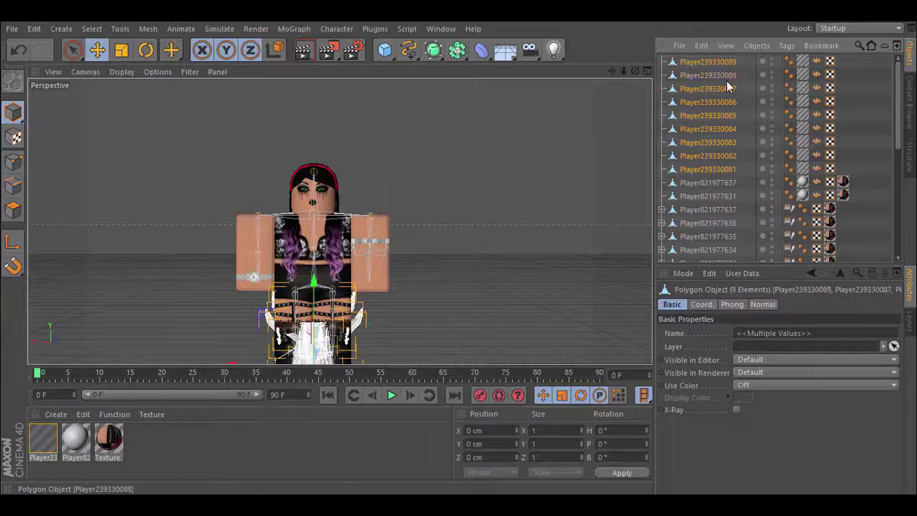
Select one part of the old red hat in the Object Manager.
left_click(724, 75)
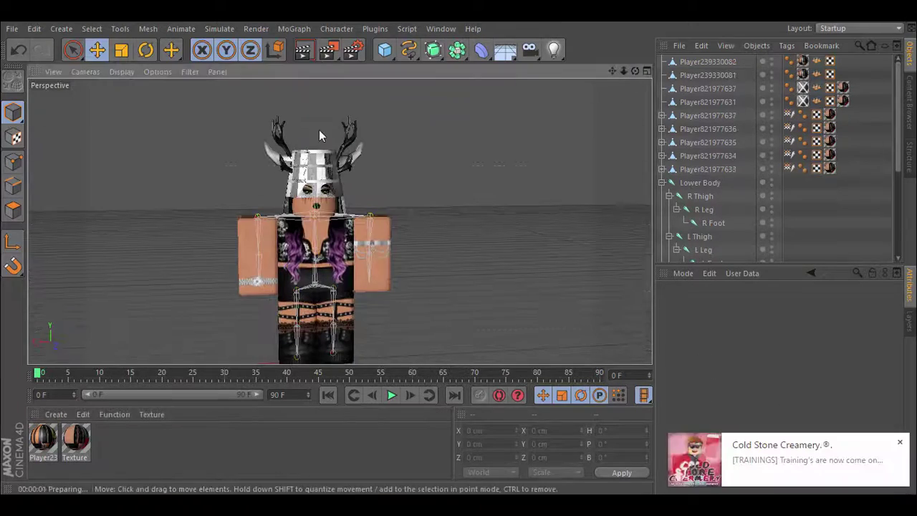
Merge the scythe OBJ into the scene and group the top objects under a new null.
scroll(419, 236, "down", 5)
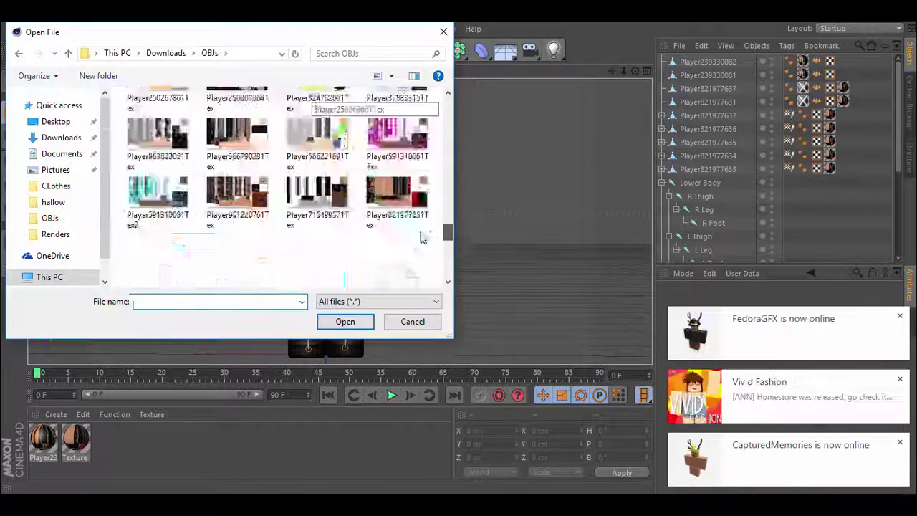
left_click(317, 222)
left_click(345, 322)
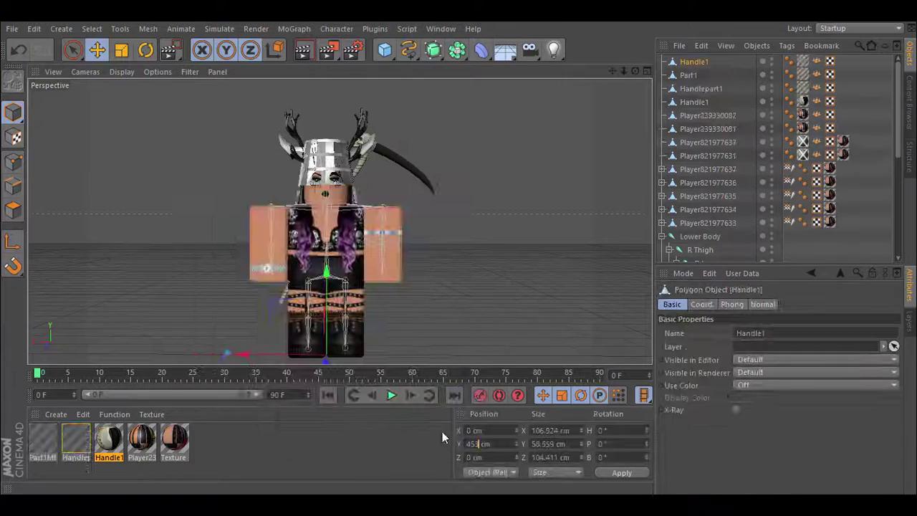
key("alt+g")
Name the new group Flashlight and orbit the view around the character.
type("Flashlight")
key("Return")
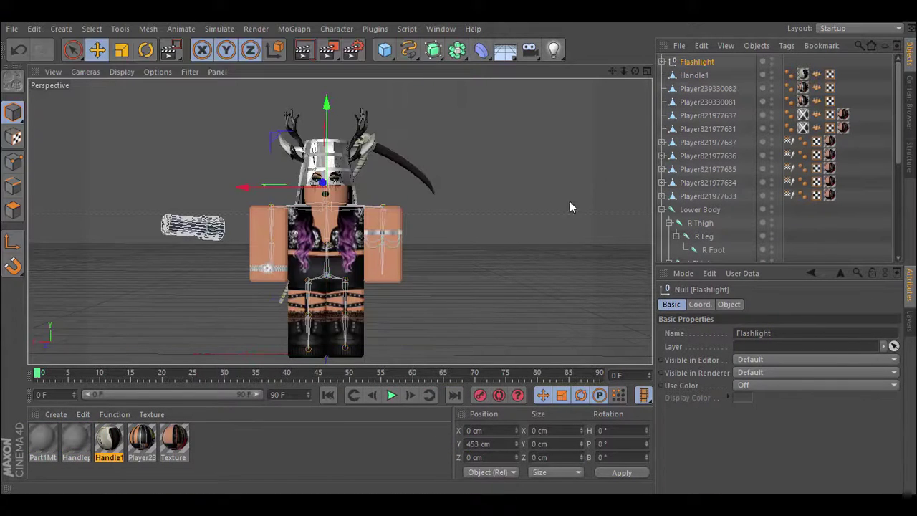
left_click_drag(571, 201, 75, 450)
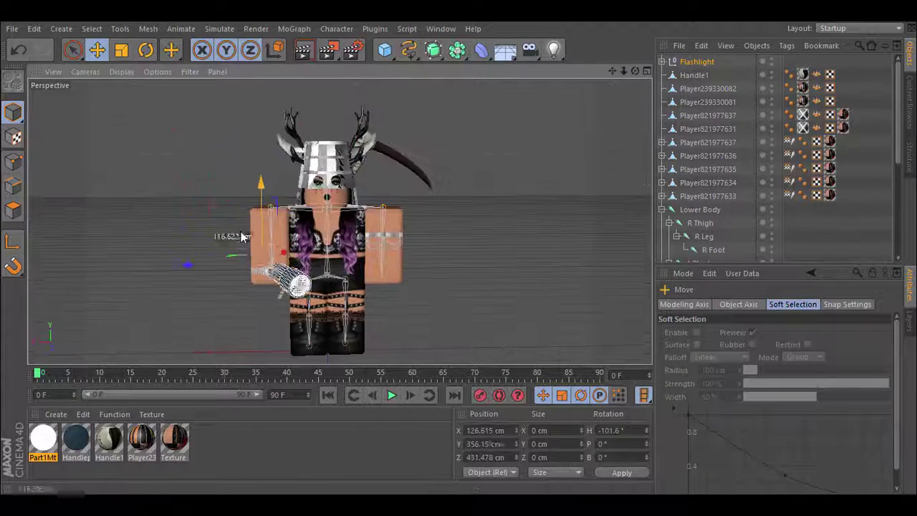
scroll(717, 157, "down", 5)
Select the elbow joint and rotate it to bend the arm.
left_click(724, 227)
key("r")
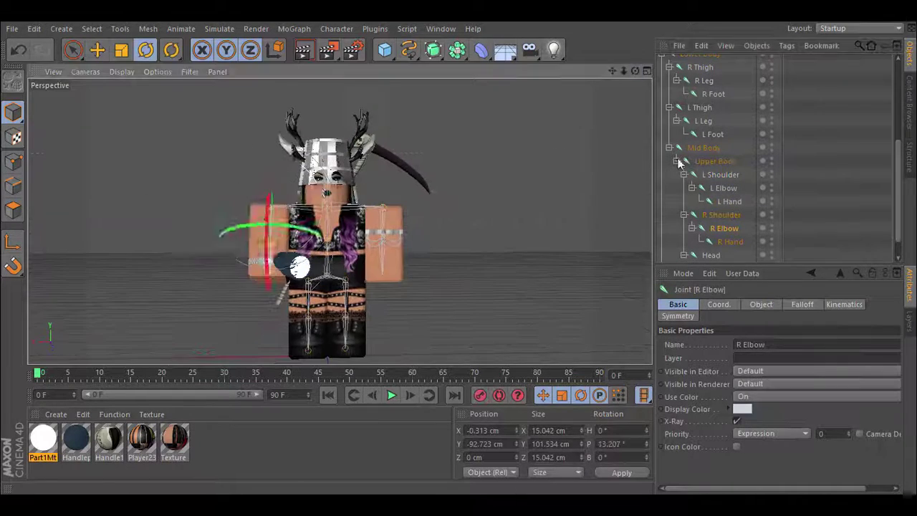
left_click(415, 215)
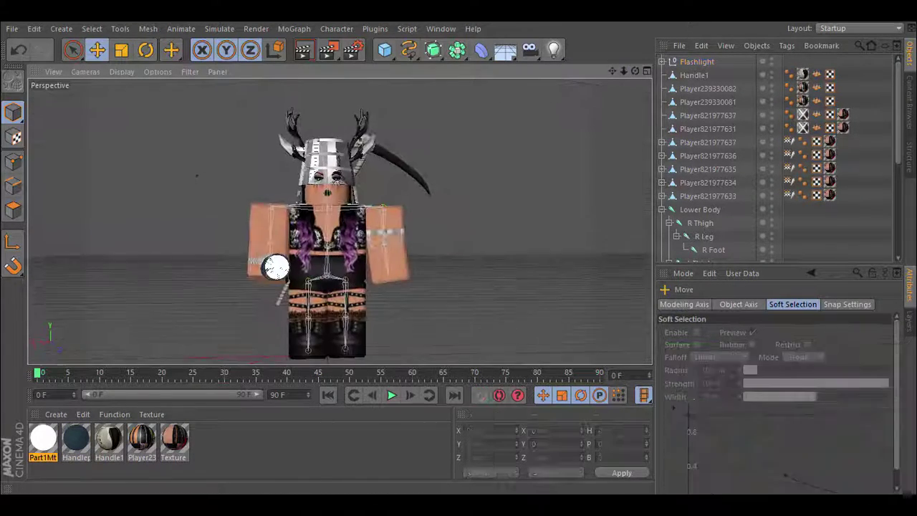
Rotate the Flashlight null toward the front so it sits in the hand.
key("r")
left_click_drag(205, 164, 214, 174)
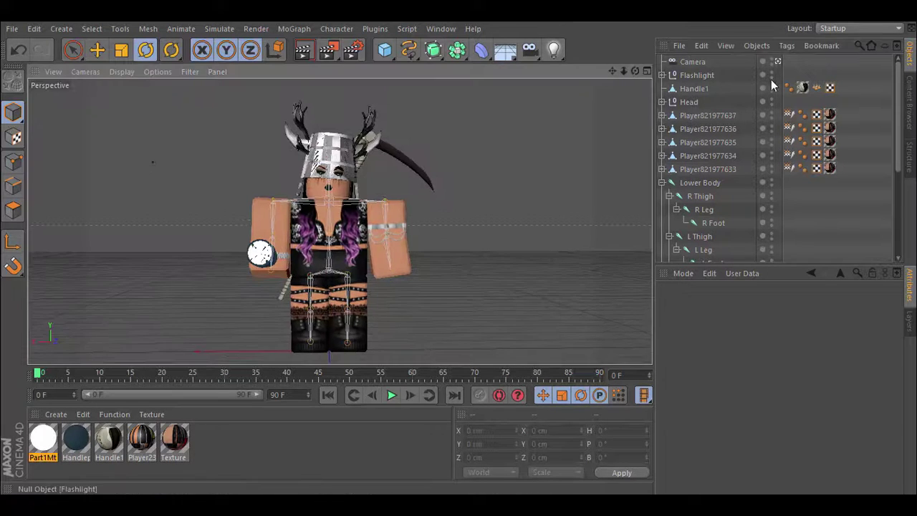
Render the posed character to the Picture Viewer as a 1920x1080 image.
left_click(328, 50)
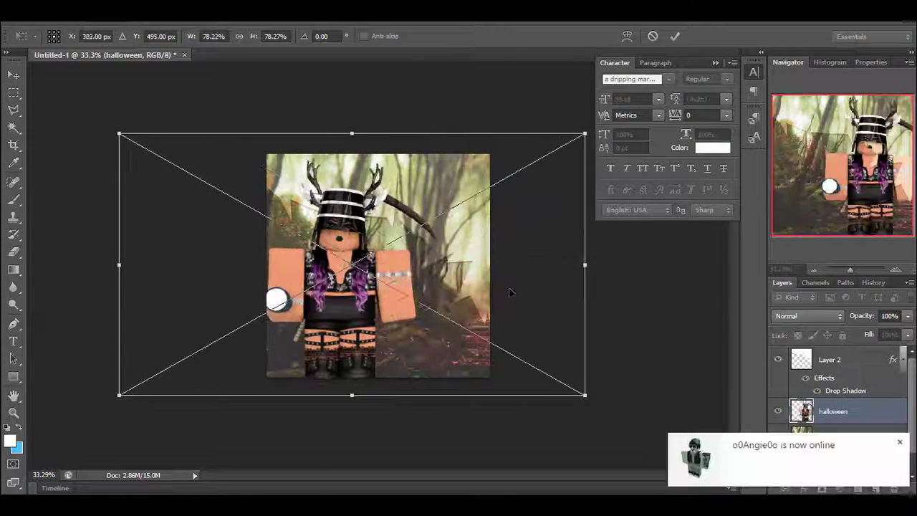
Commit the placed halloween render and position the white Happy Halloween title at the top.
key("Return")
left_click(778, 437)
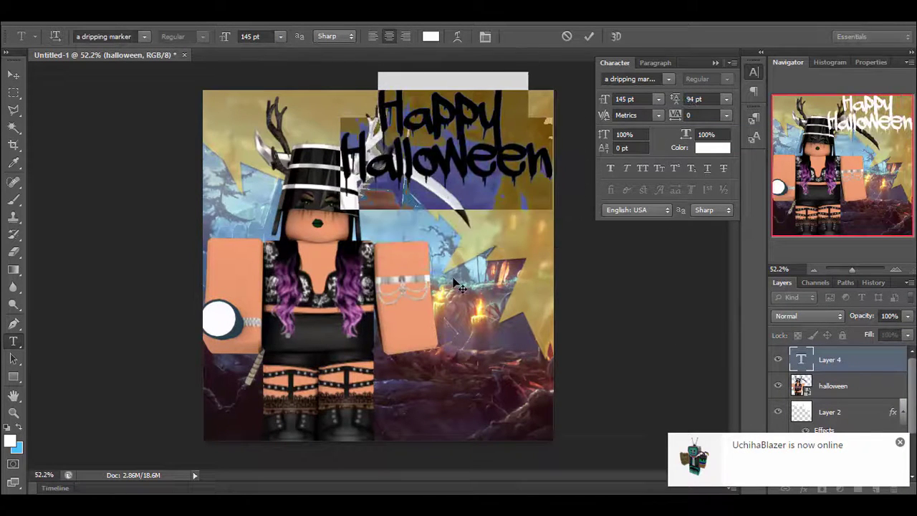
left_click(510, 125)
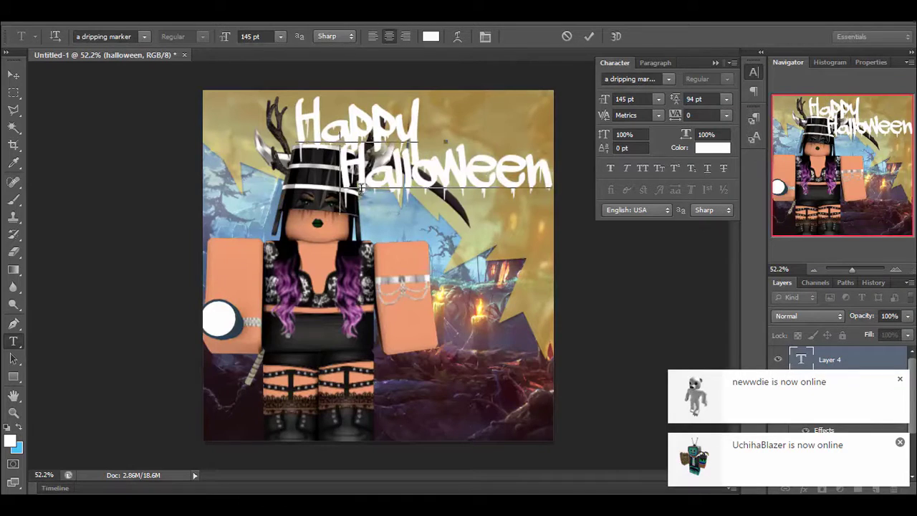
left_click_drag(845, 269, 851, 269)
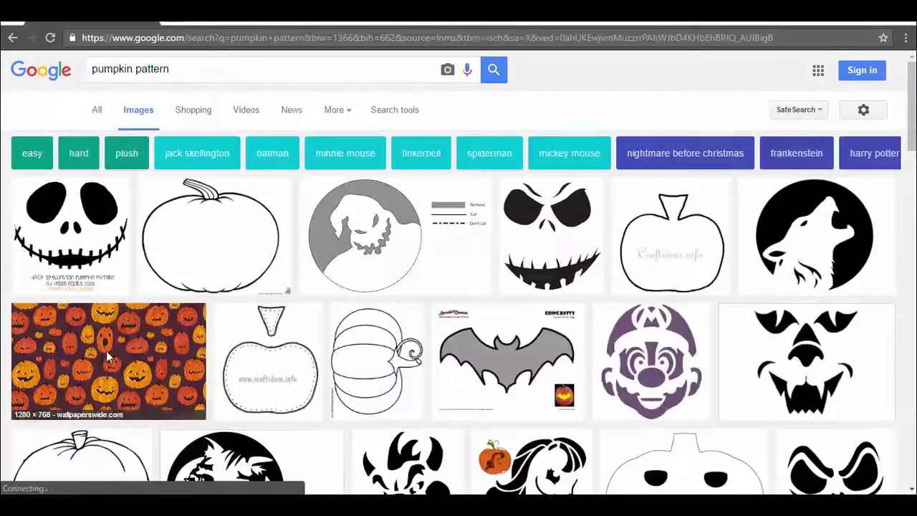
Open the orange pumpkin wallpaper's larger preview from the pumpkin pattern results.
left_click(106, 351)
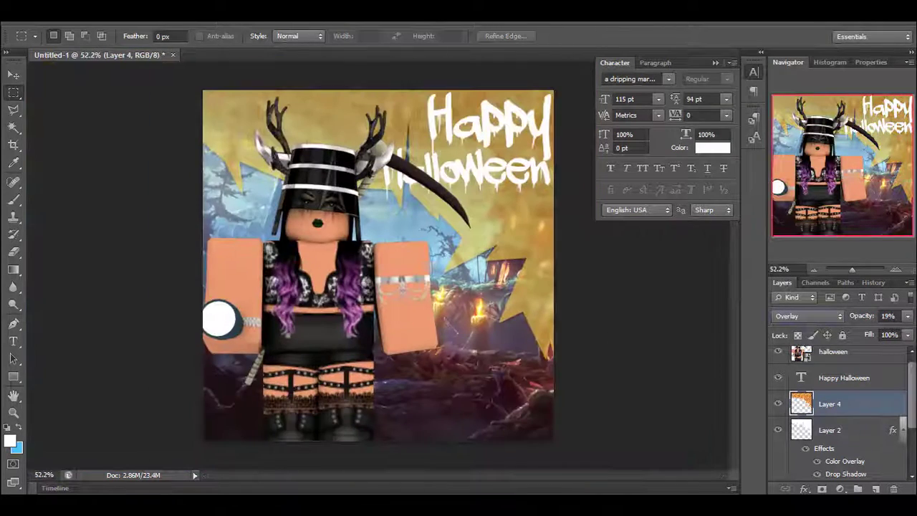
Open Layer Style for the Happy Halloween layer and enable Gradient Overlay.
left_click(844, 378)
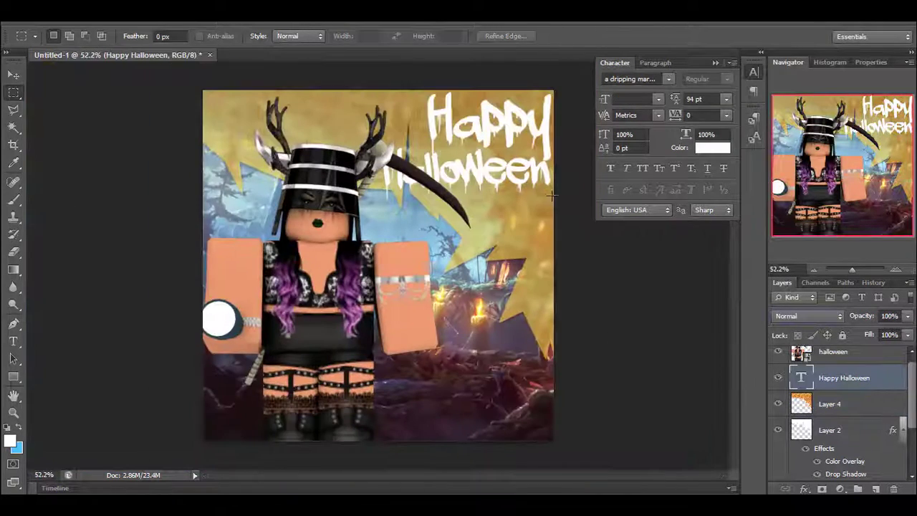
left_click(124, 11)
left_click(309, 236)
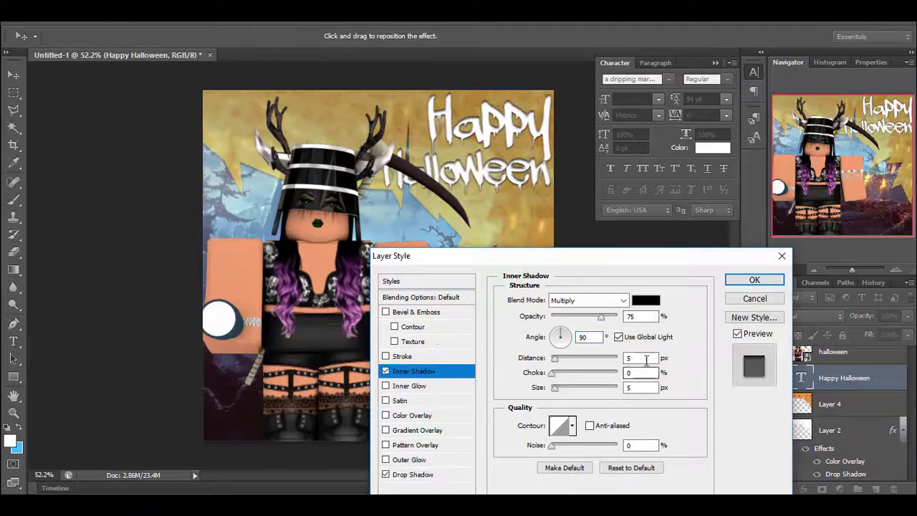
left_click(417, 430)
left_click(635, 317)
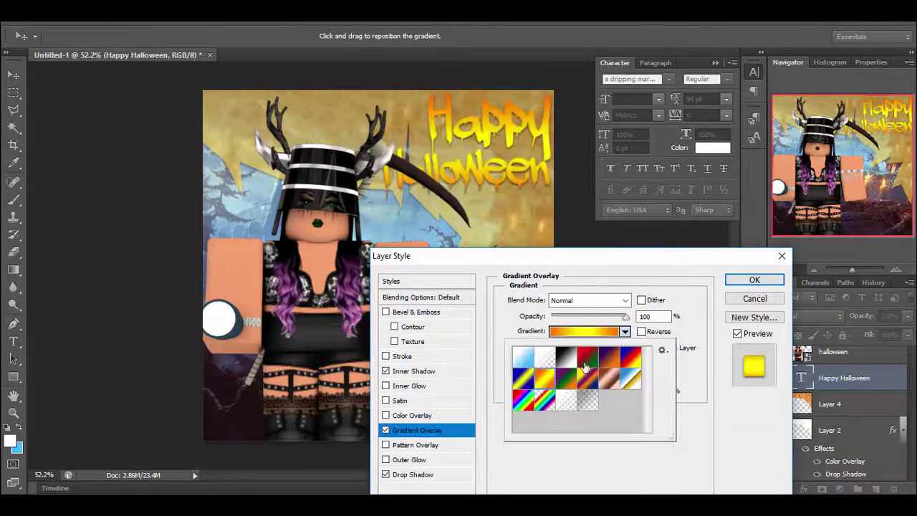
left_click(585, 322)
Set the first gradient stop to peach and apply the style.
double_click(557, 317)
left_click(673, 291)
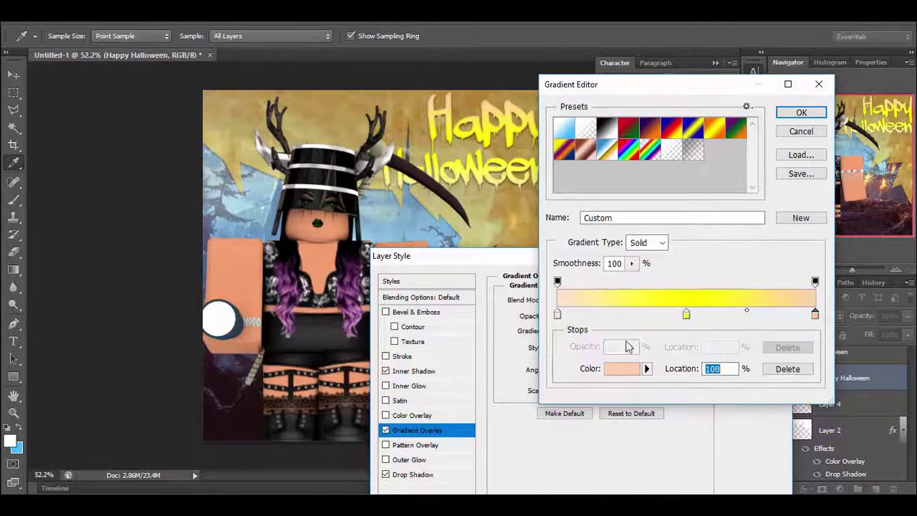
left_click(614, 369)
left_click(696, 293)
left_click(802, 112)
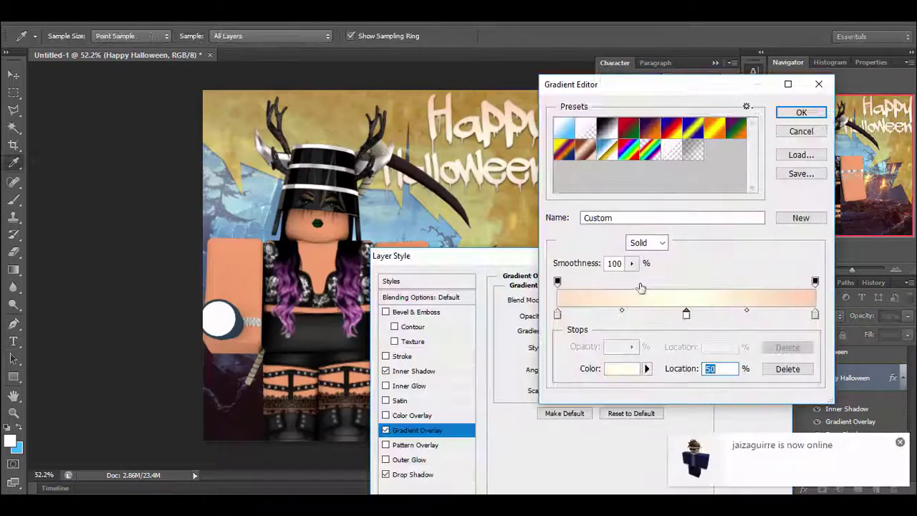
Recolour a second gradient stop and confirm the style changes.
left_click(622, 369)
left_click(671, 291)
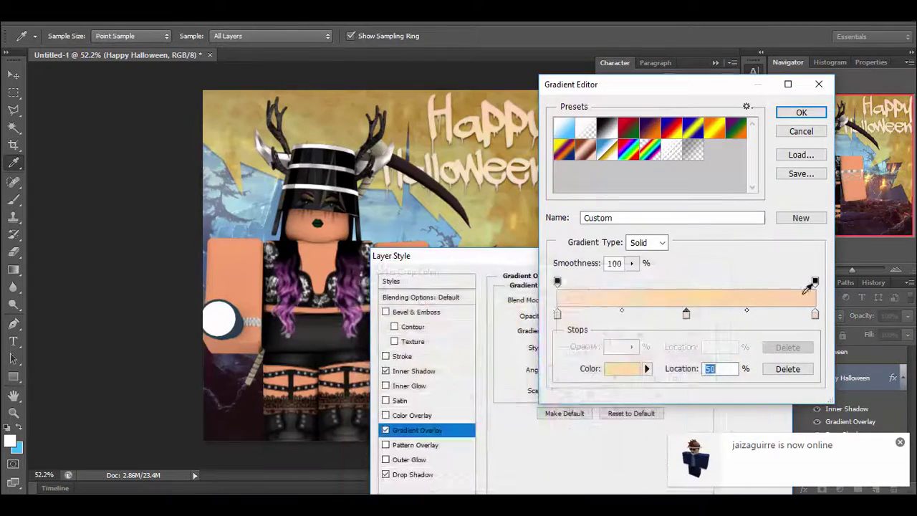
left_click(802, 112)
left_click_drag(848, 270, 853, 270)
Paste the pumpkin pattern, scale it over the lettering, and clip it to the text.
key("ctrl+v")
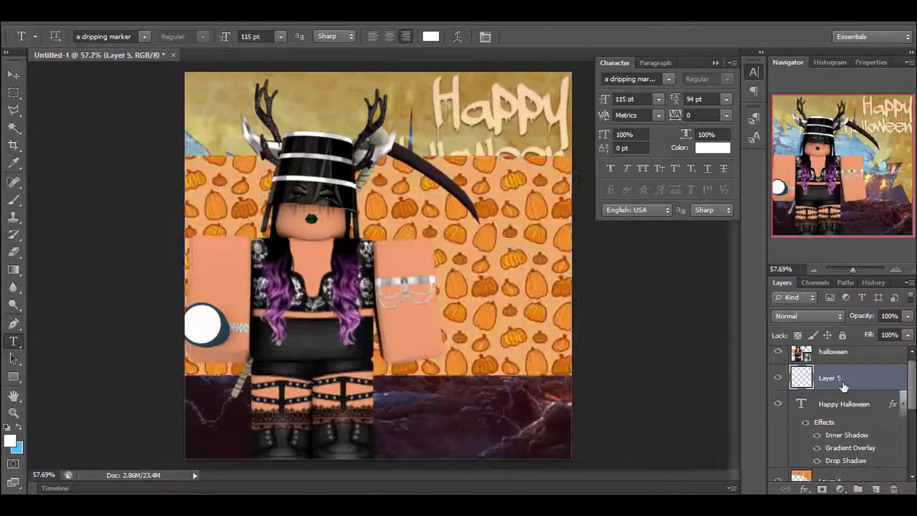
key("ctrl+t")
right_click(845, 378)
left_click(603, 220)
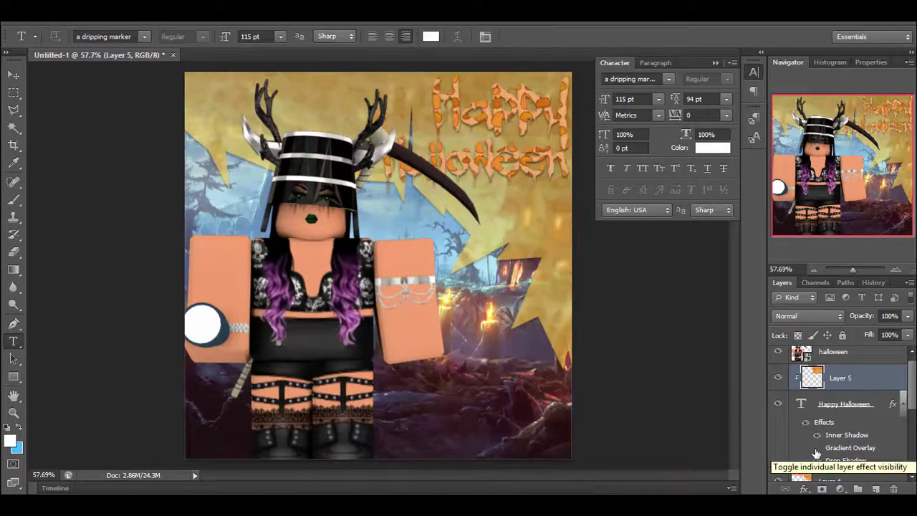
left_click_drag(852, 268, 850, 269)
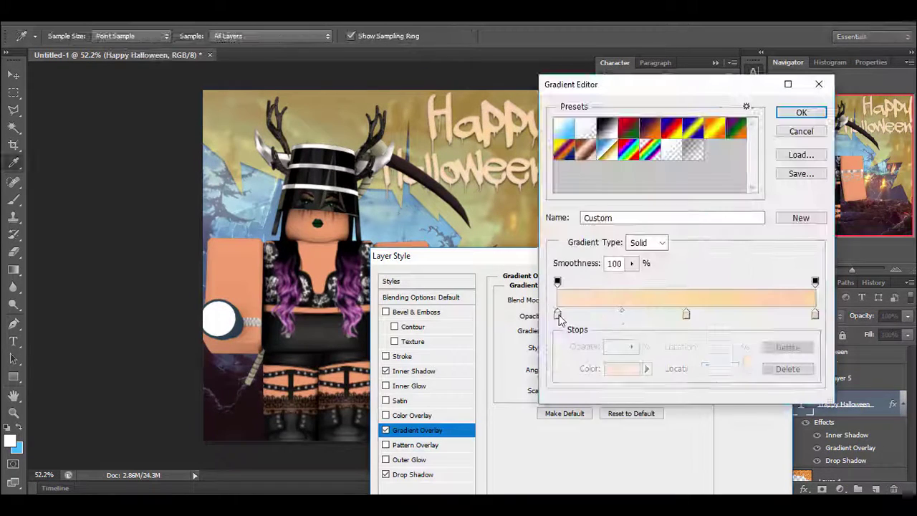
Set the left gradient stop to black and recolour the rightmost stop.
double_click(557, 313)
left_click(645, 289)
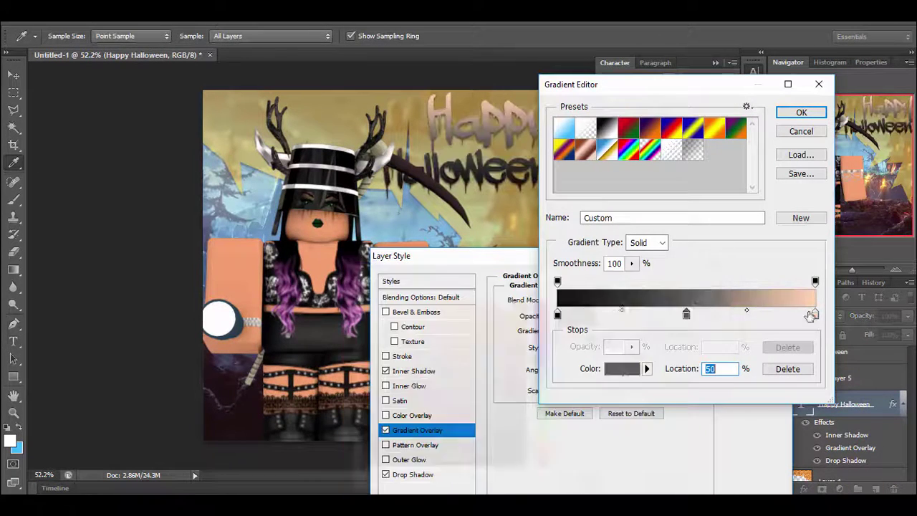
double_click(812, 316)
left_click(671, 294)
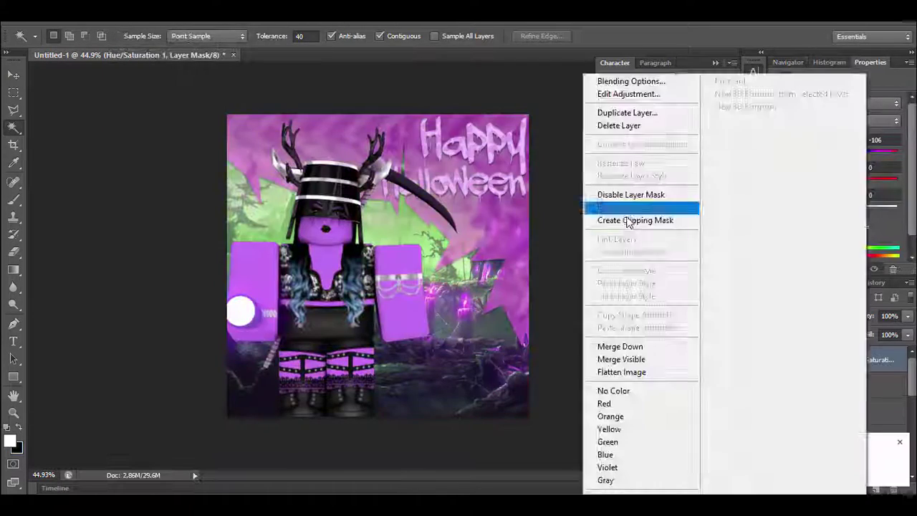
Clip Hue/Saturation to its layer, set Layer 7 to Screen, and add a character drop shadow.
left_click(626, 220)
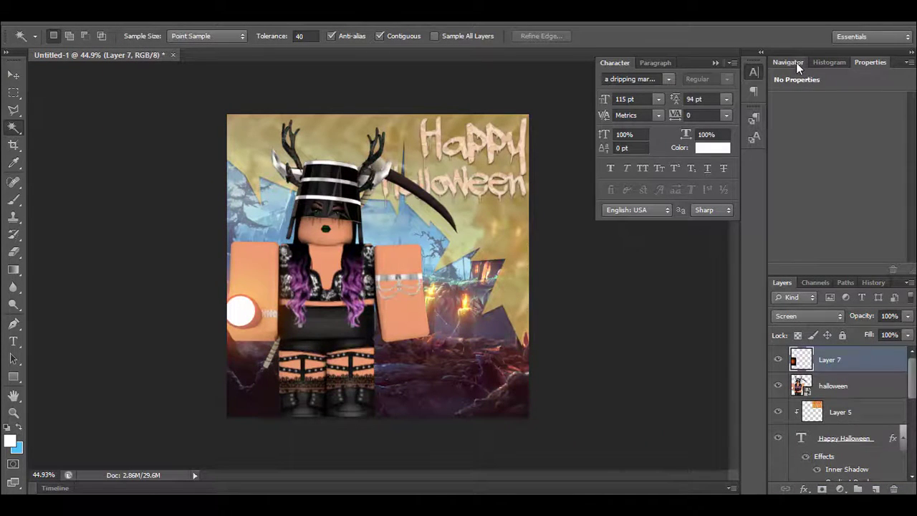
left_click(789, 62)
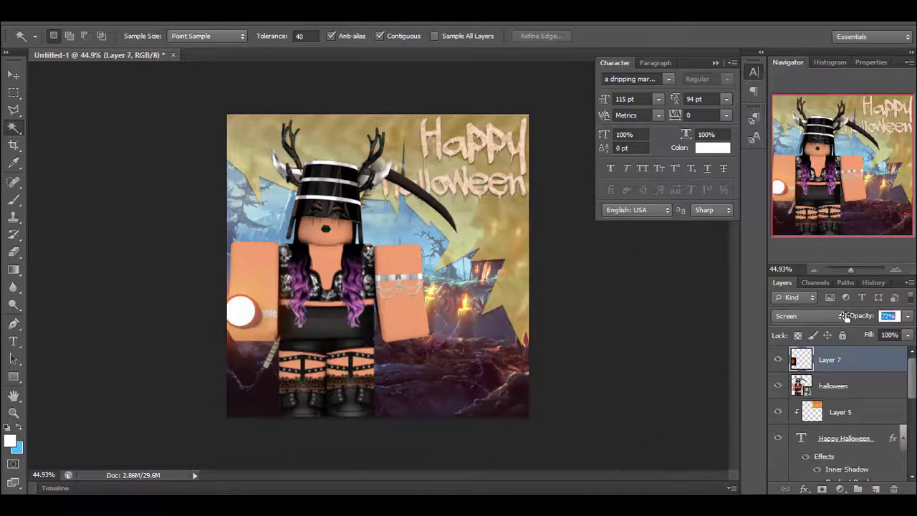
left_click(62, 220)
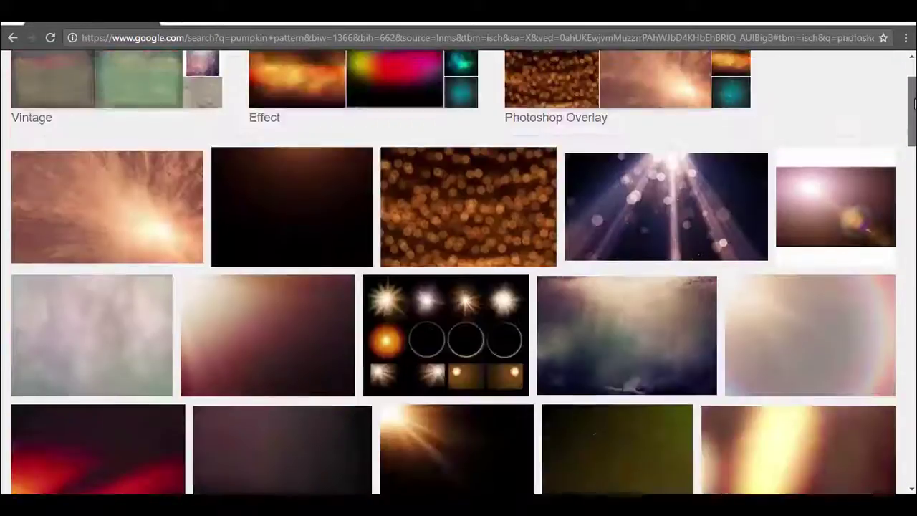
Enlarge the pasted light overlay across the canvas in Screen mode and set Layer 10 to Overlay.
scroll(877, 149, "down", 3)
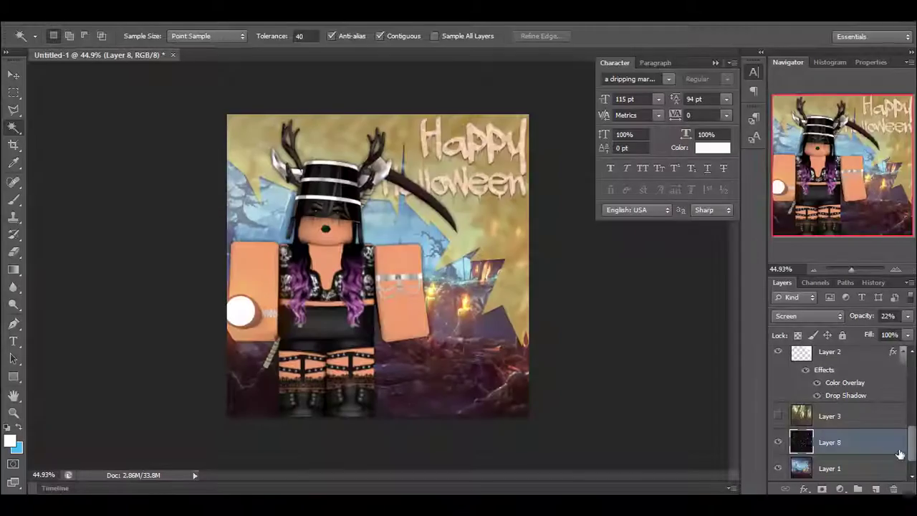
key("ctrl+t")
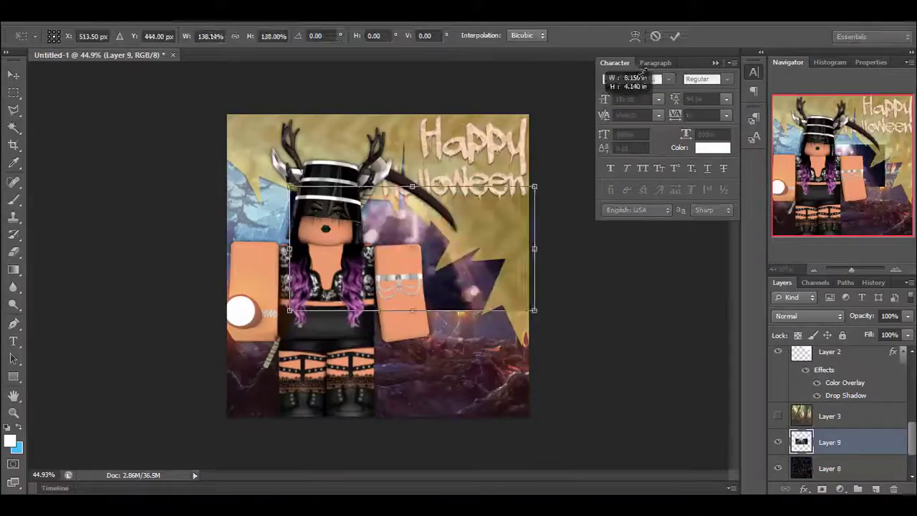
left_click_drag(201, 349, 99, 423)
key("Return")
left_click(807, 316)
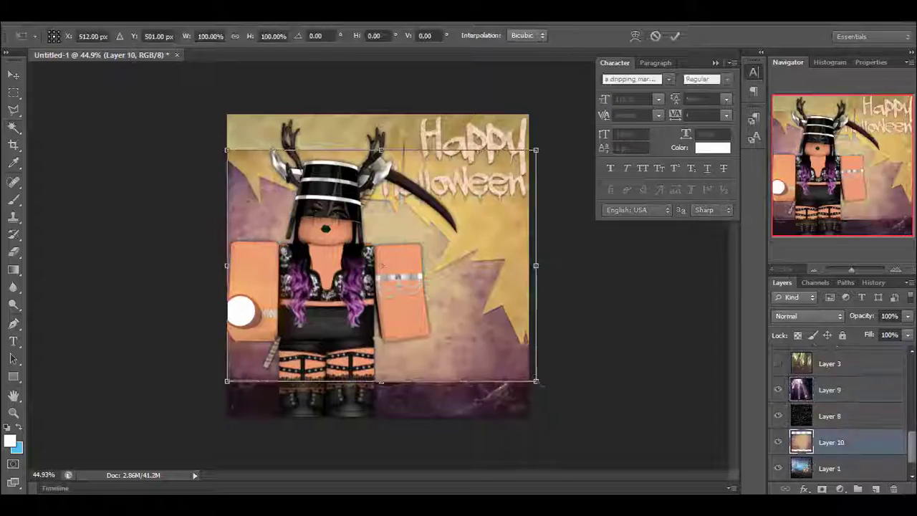
left_click(811, 312)
left_click(788, 172)
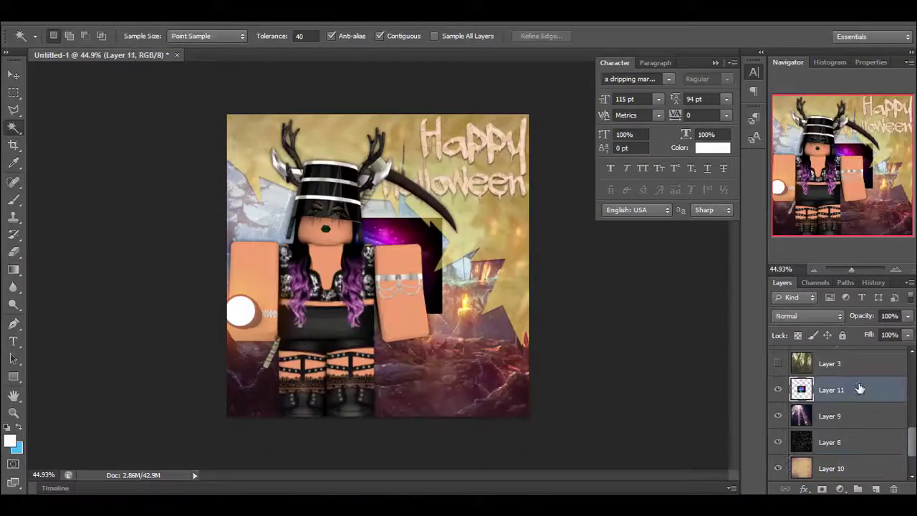
Stretch the colourful glow over the canvas and position it over the character's chest.
key("ctrl+t")
left_click_drag(442, 313, 614, 430)
key("Return")
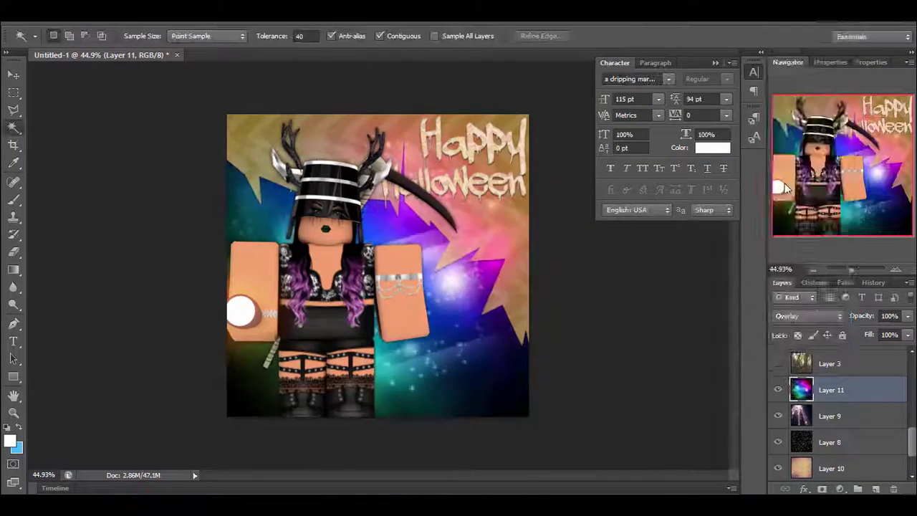
left_click(832, 316)
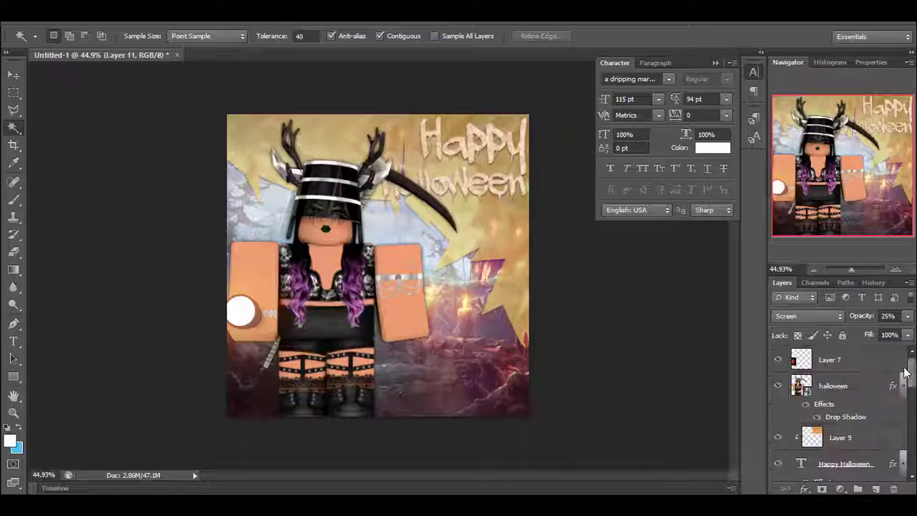
left_click_drag(328, 310, 420, 278)
key("shift+alt+s")
key("Return")
Lower the Layer 12 chest glow to 82% opacity and toggle its visibility to compare.
key("w")
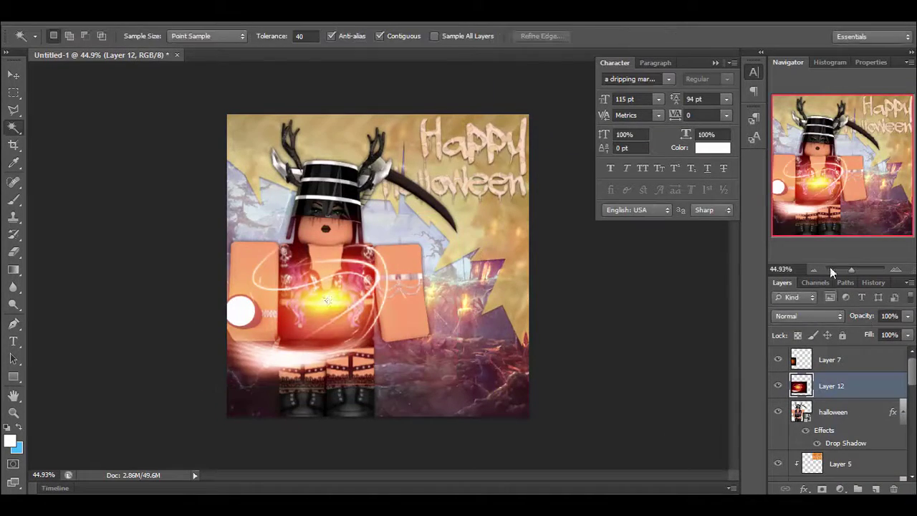
left_click_drag(852, 269, 848, 270)
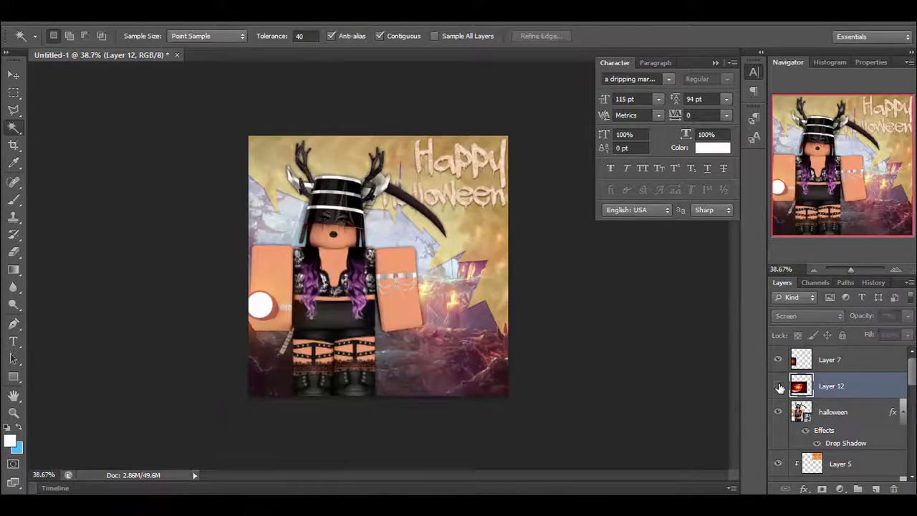
left_click_drag(860, 316, 836, 318)
left_click_drag(914, 310, 888, 316)
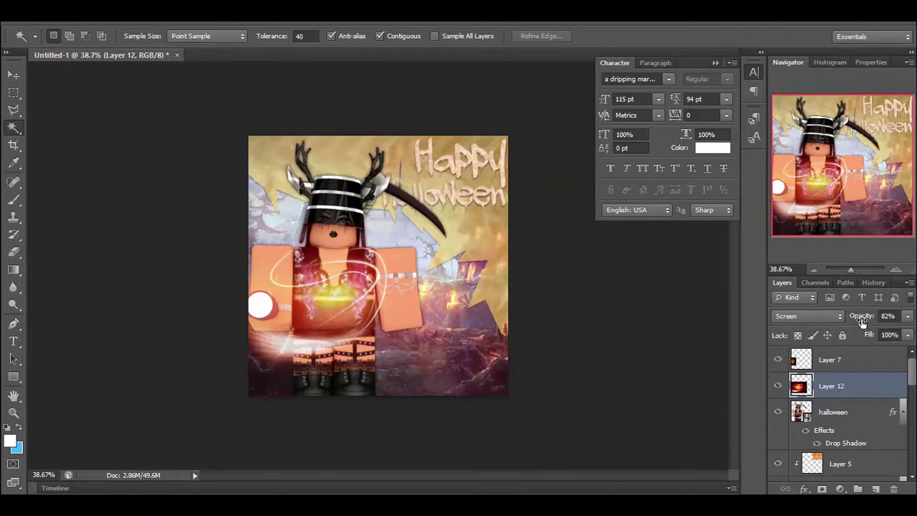
left_click(778, 386)
left_click(778, 386)
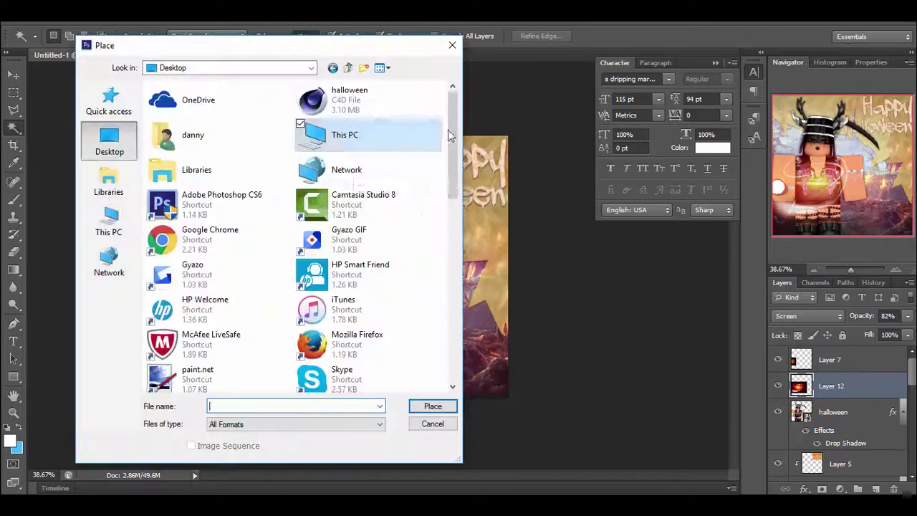
Place the purple Effekte (77) image from the Amazing Lights! folder across the canvas.
double_click(248, 263)
scroll(418, 184, "down", 5)
scroll(425, 246, "down", 5)
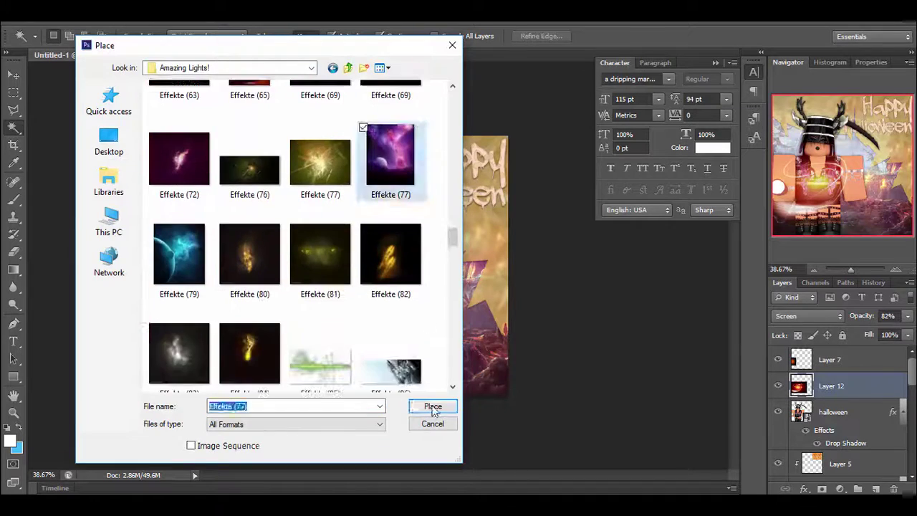
double_click(369, 129)
key("Return")
Move the Effekte (77) layer beneath the character and blend it in Overlay at 40%.
left_click(903, 448)
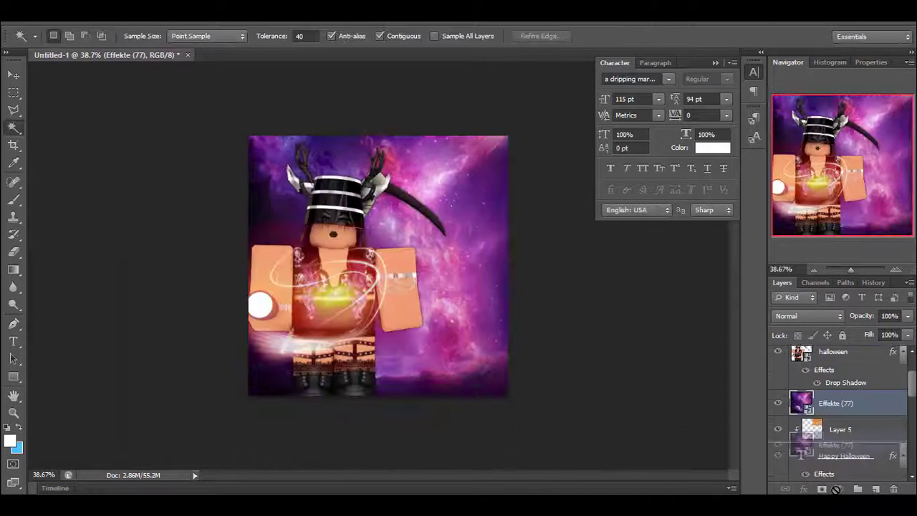
scroll(839, 416, "down", 3)
left_click(822, 316)
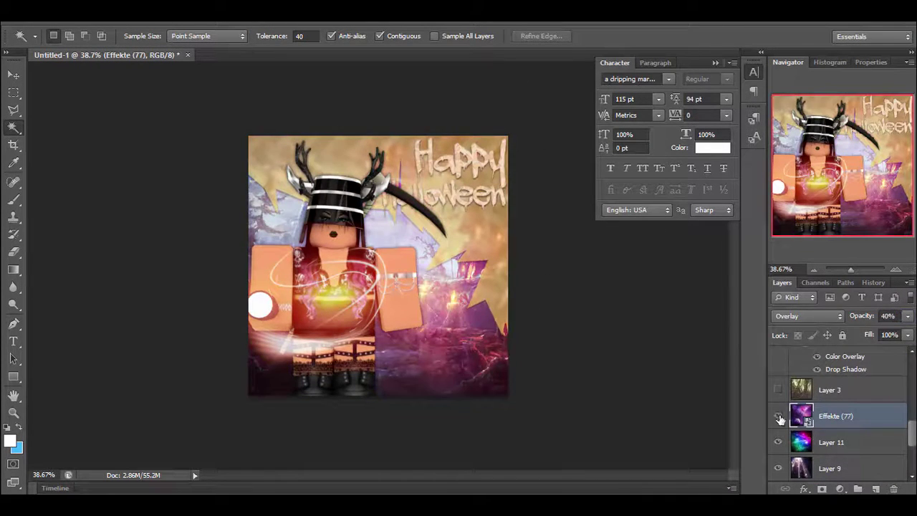
left_click_drag(860, 316, 855, 316)
left_click_drag(850, 268, 850, 269)
scroll(839, 416, "up", 3)
left_click(779, 386)
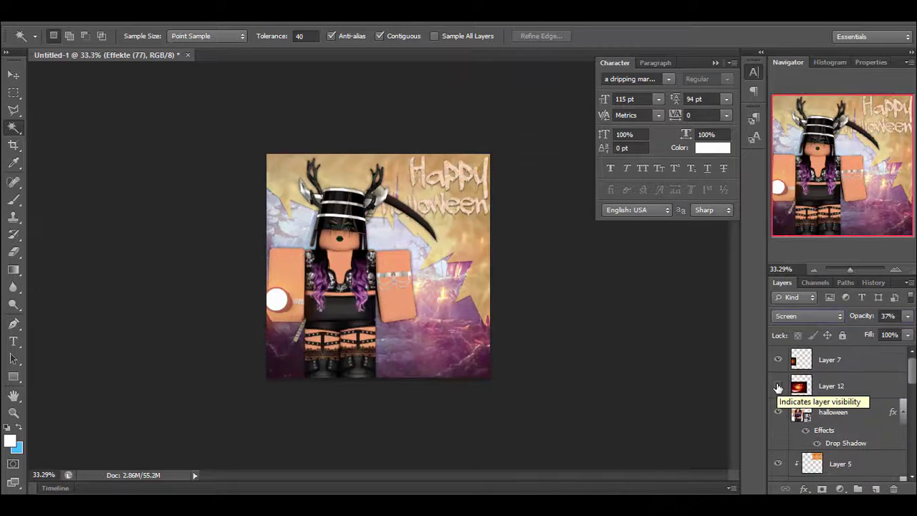
left_click(778, 386)
scroll(914, 387, "down", 3)
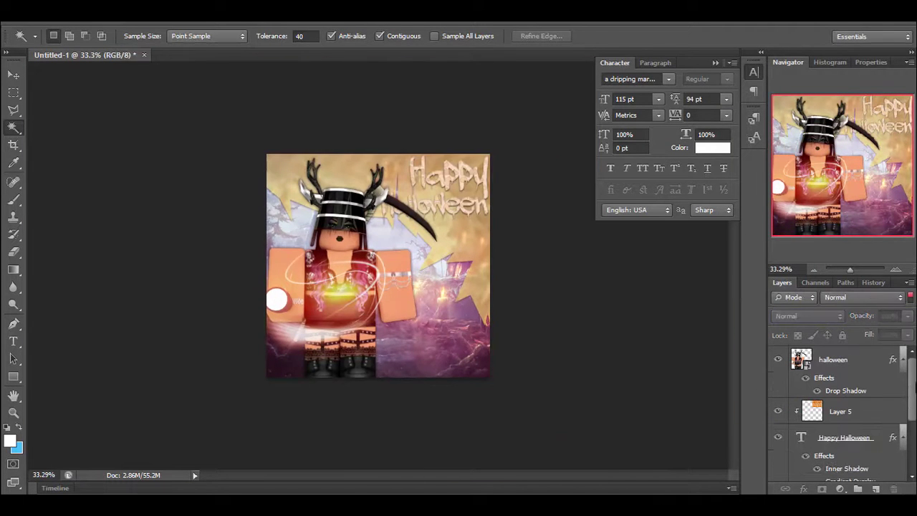
Add the username watermark at 54 pt and 17% opacity in the bottom-right corner.
left_click(428, 375)
key("ctrl+v")
left_click_drag(606, 99, 573, 99)
left_click_drag(444, 383, 510, 390)
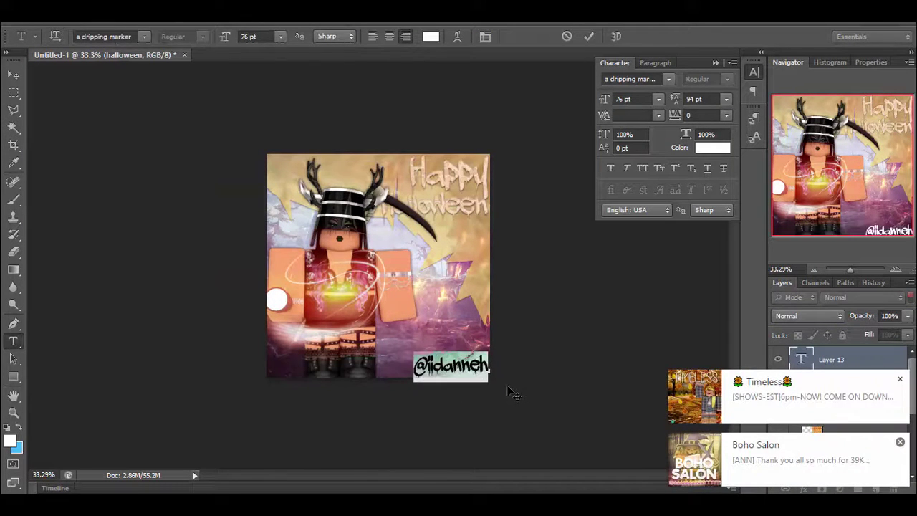
left_click_drag(863, 316, 848, 321)
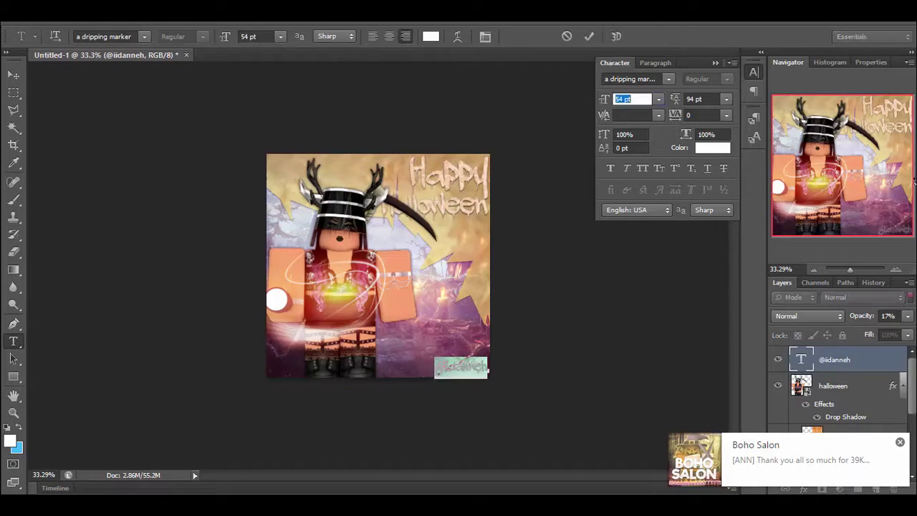
left_click(13, 92)
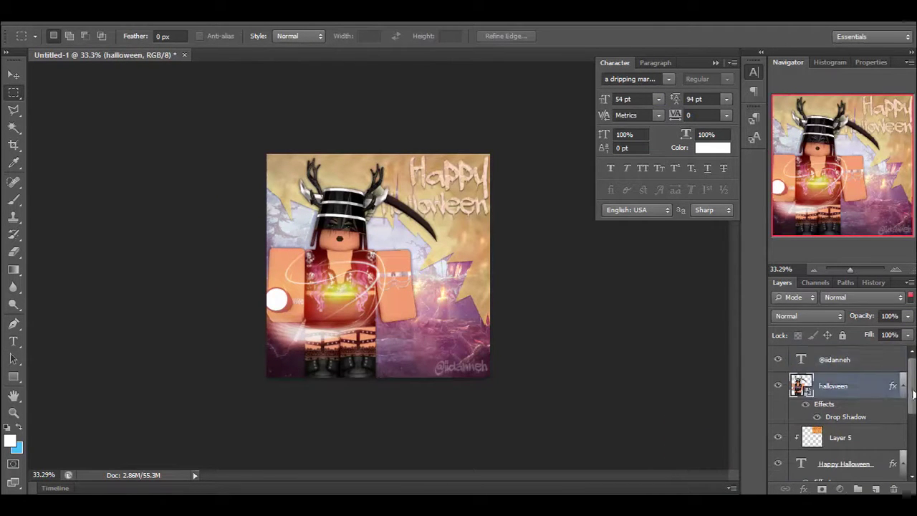
Add a Hue/Saturation adjustment to the chest glow, shifting hue +9 and adjusting lightness.
scroll(852, 385, "up", 2)
left_click(778, 386)
left_click(778, 385)
left_click(779, 386)
left_click(779, 385)
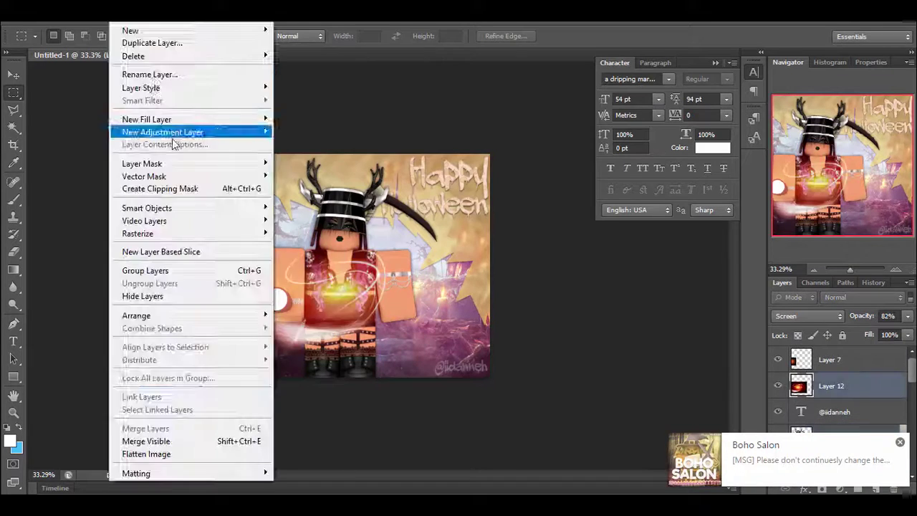
left_click(180, 132)
left_click_drag(837, 151, 847, 153)
left_click_drag(837, 208, 860, 207)
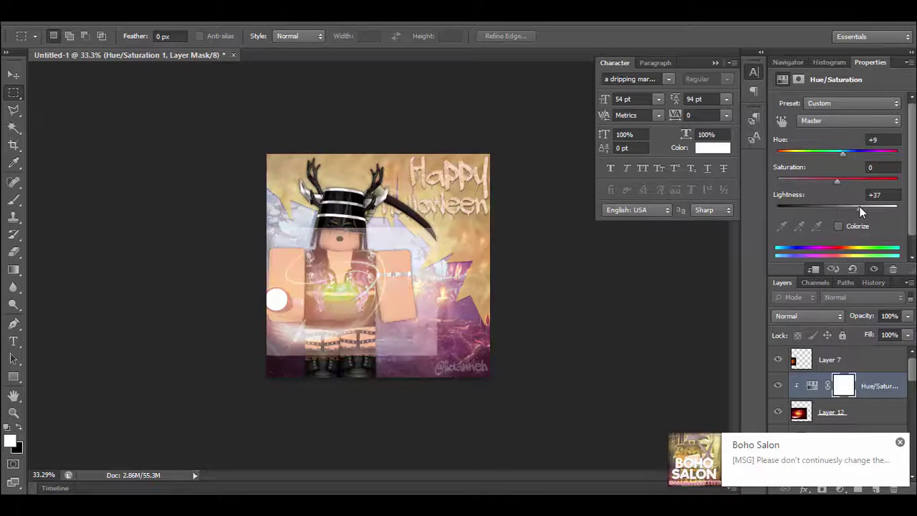
left_click_drag(846, 153, 843, 153)
left_click(871, 194)
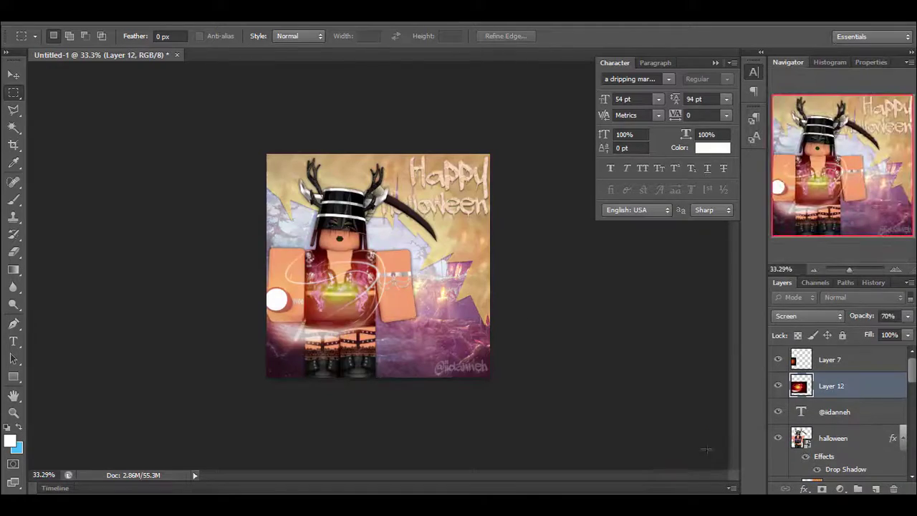
left_click(59, 184)
Save the artwork as halloween.psd, dismiss the error, and save a PNG copy.
left_click(432, 283)
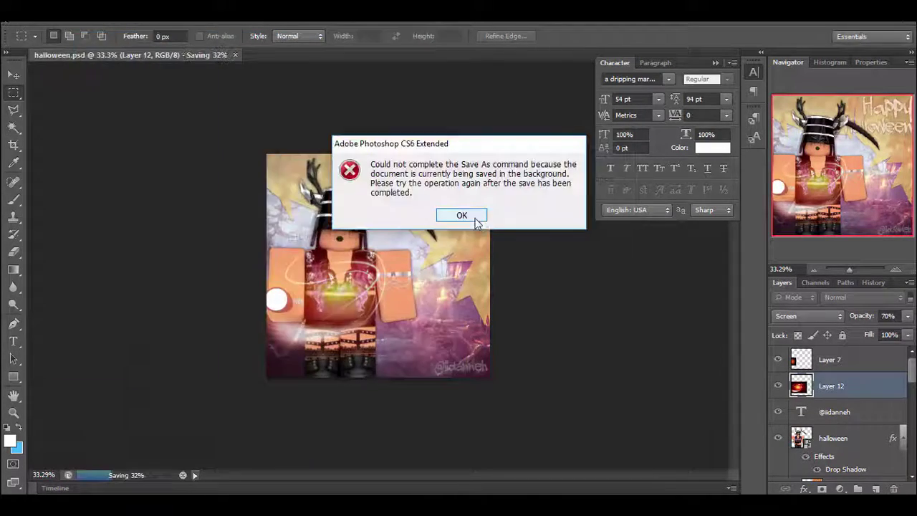
left_click(461, 215)
left_click(498, 160)
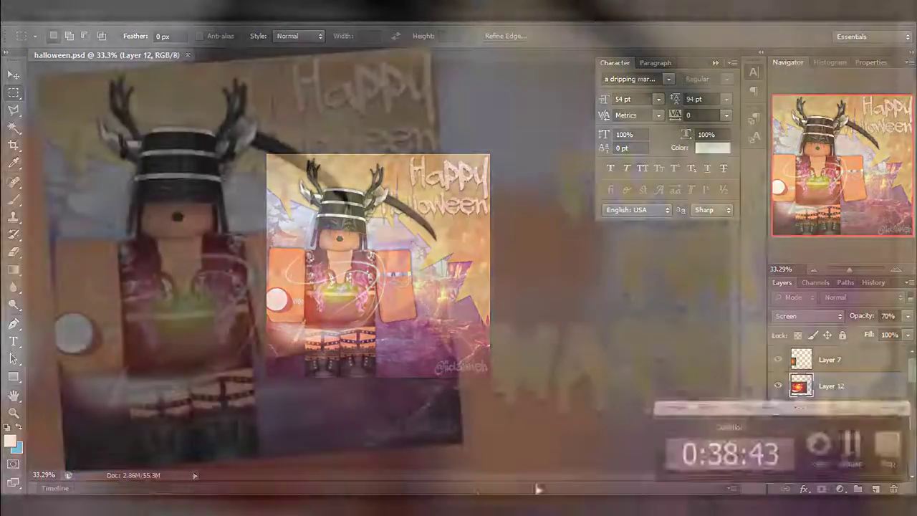